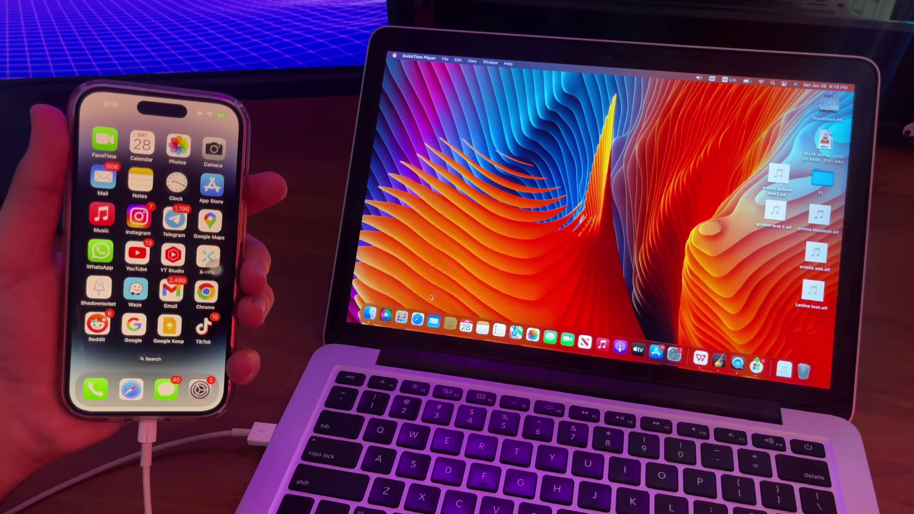
Launch QuickTime Player from Launchpad by searching for it.
{"action": "left_click", "coordinate": [402, 315]}
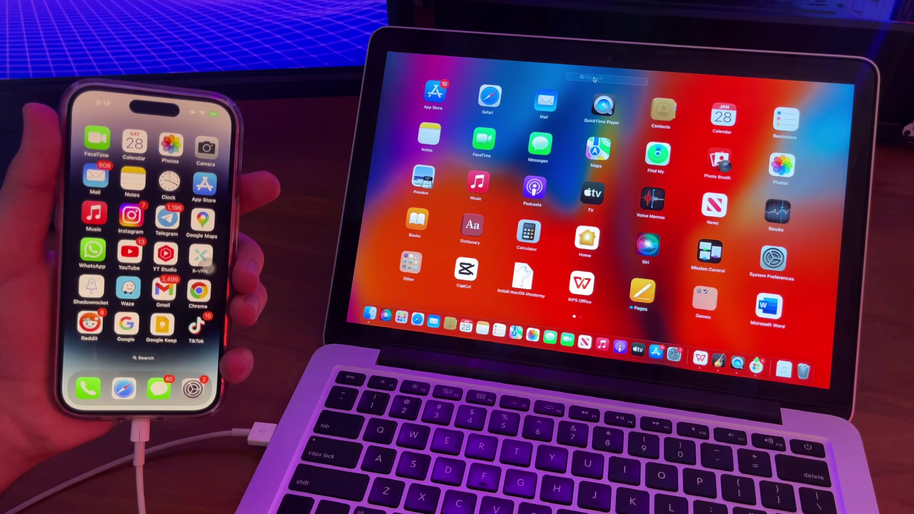
{"action": "type", "text": "q"}
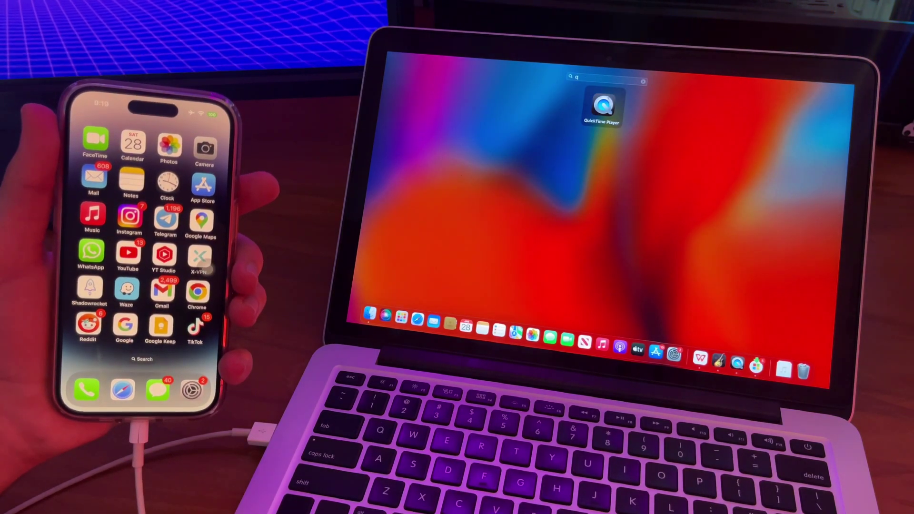
{"action": "left_click", "coordinate": [592, 106]}
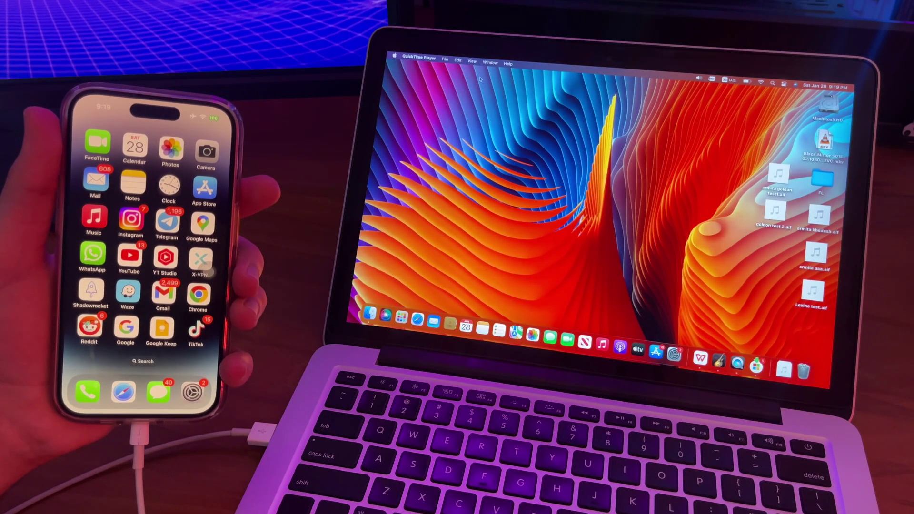
Start a New Movie Recording from the File menu to show the iPhone screen.
{"action": "left_click", "coordinate": [445, 60]}
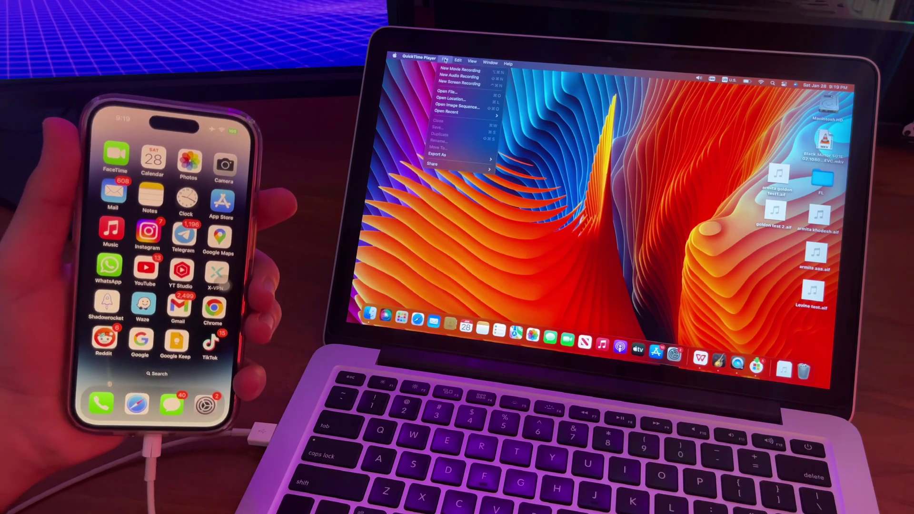
{"action": "left_click", "coordinate": [450, 69]}
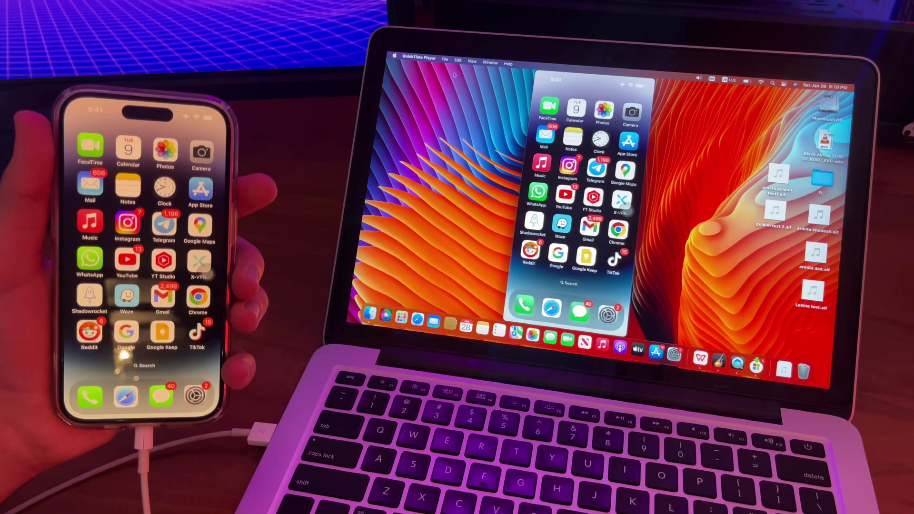
Show the recording source options with the iPhone as camera and microphone.
{"action": "mouse_move", "coordinate": [571, 178]}
{"action": "left_click", "coordinate": [579, 272]}
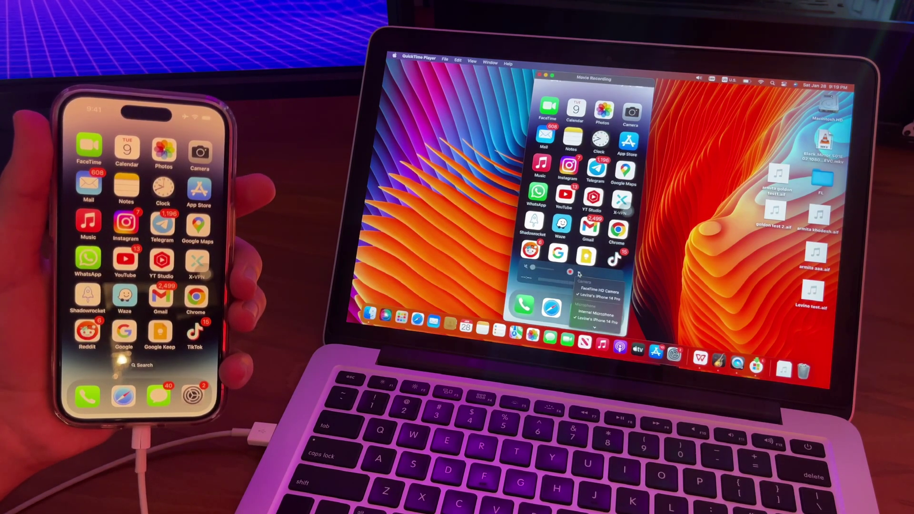